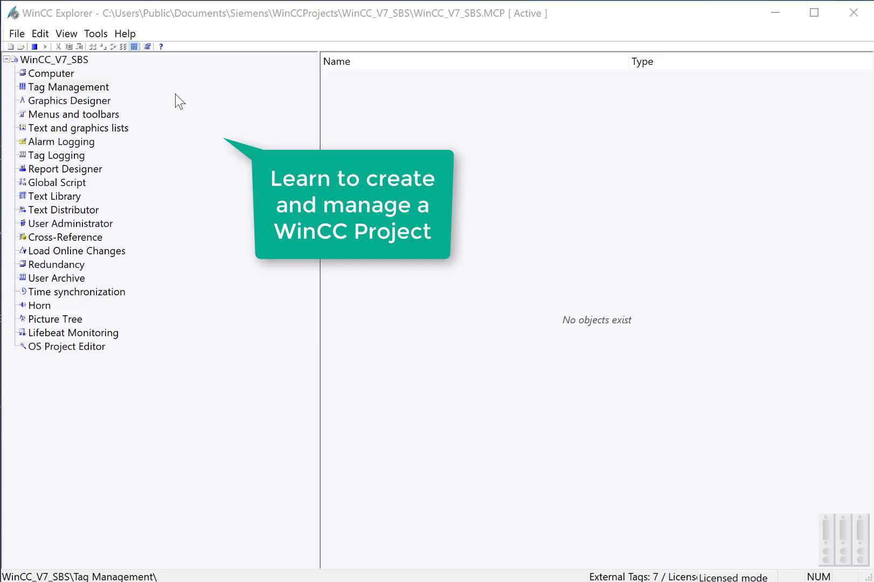
Open Tag Management from the WinCC_V7_SBS project tree in WinCC Explorer
click(66, 89)
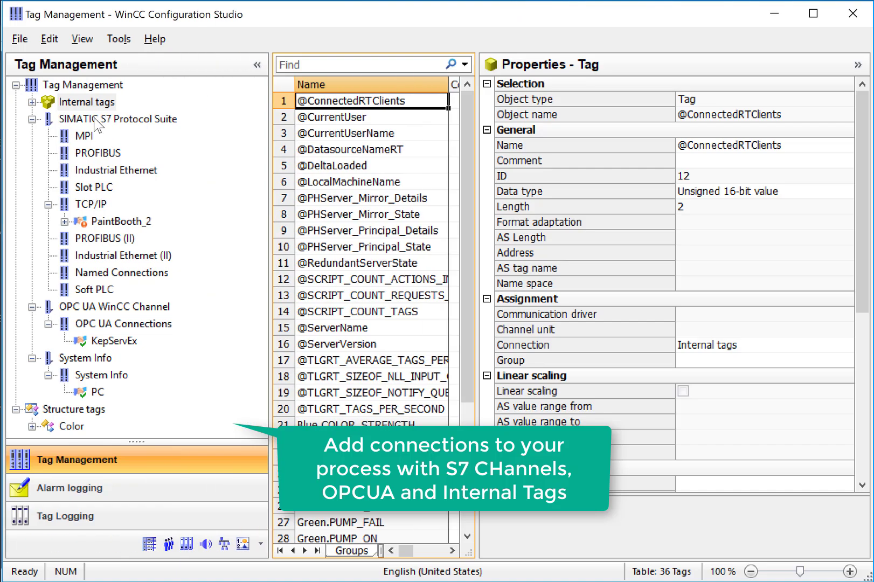
Review the S7 and ColorTags tag lists, the alarm messages and the ColorArchive
click(97, 119)
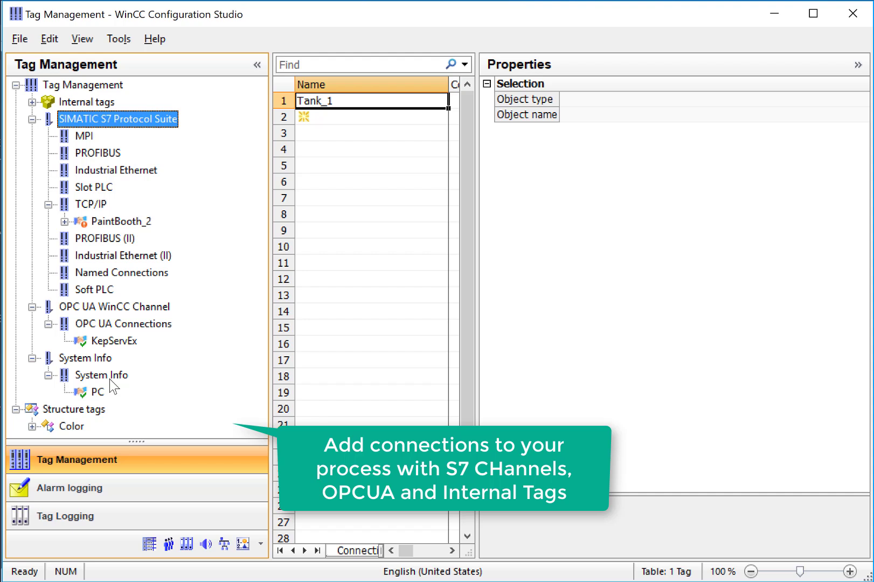
click(31, 103)
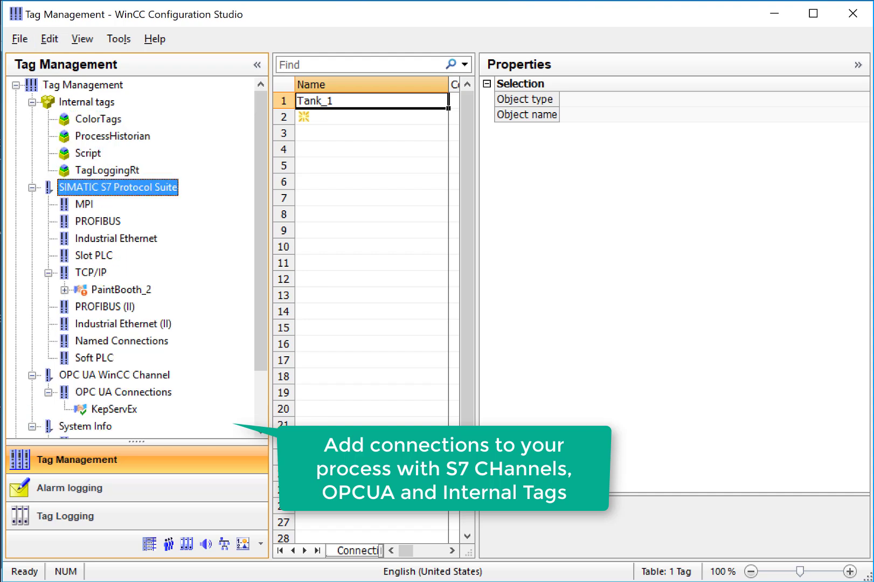
click(98, 120)
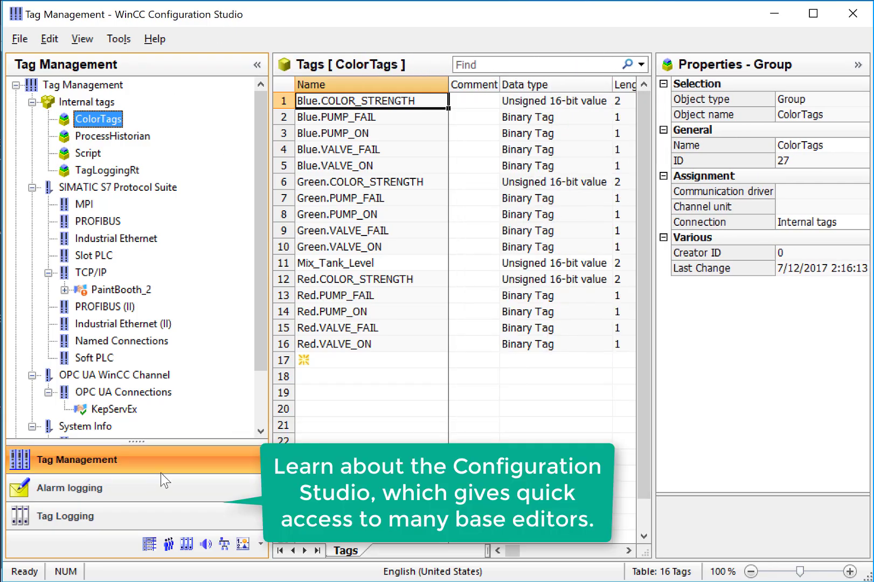
click(162, 488)
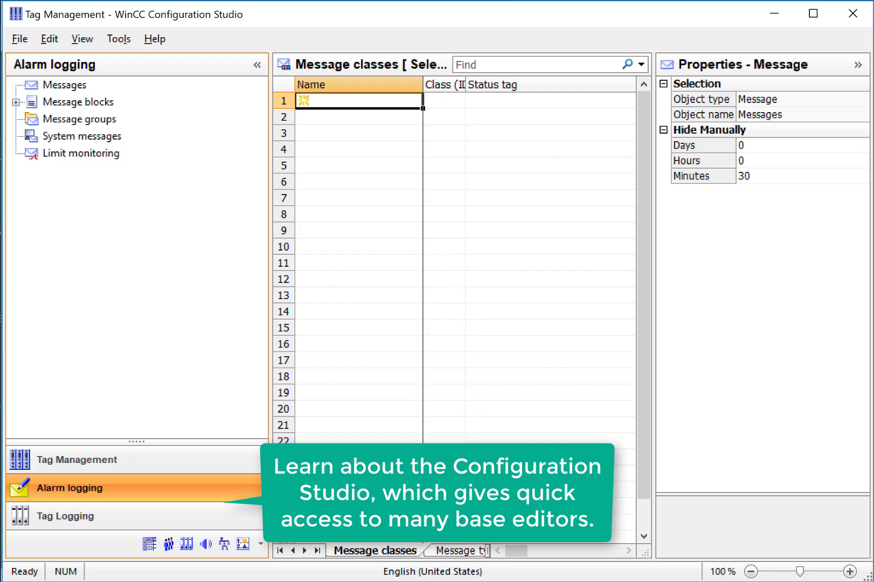
click(87, 519)
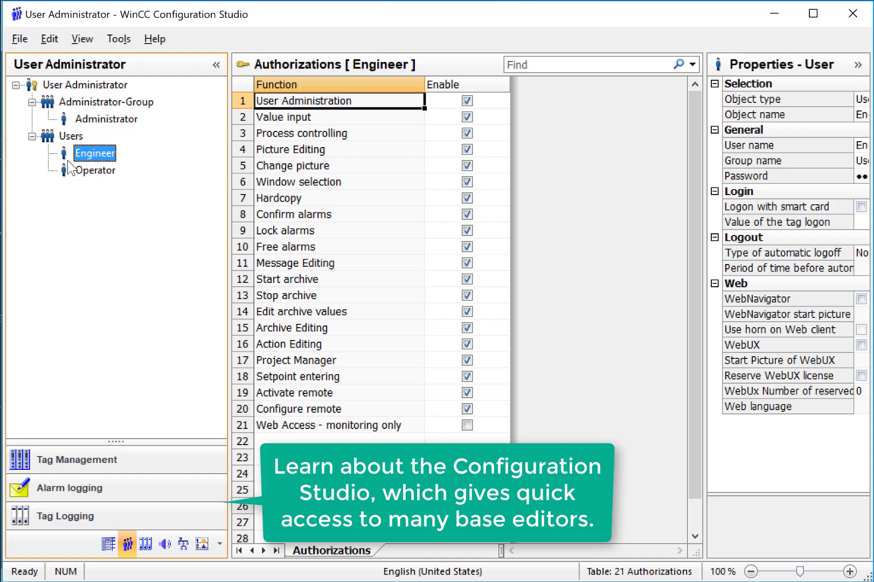
View the Administrator, Engineer and finally Operator user authorizations
click(77, 119)
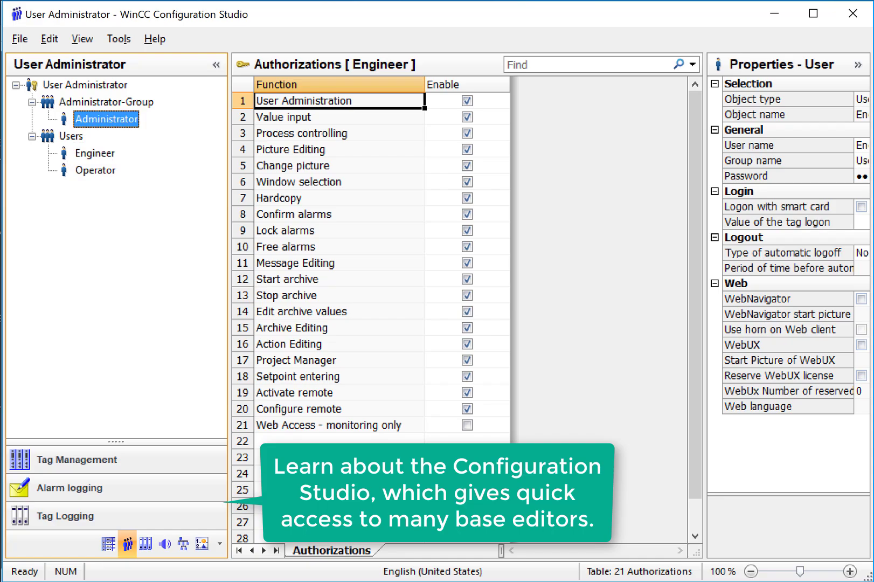
click(95, 153)
click(89, 170)
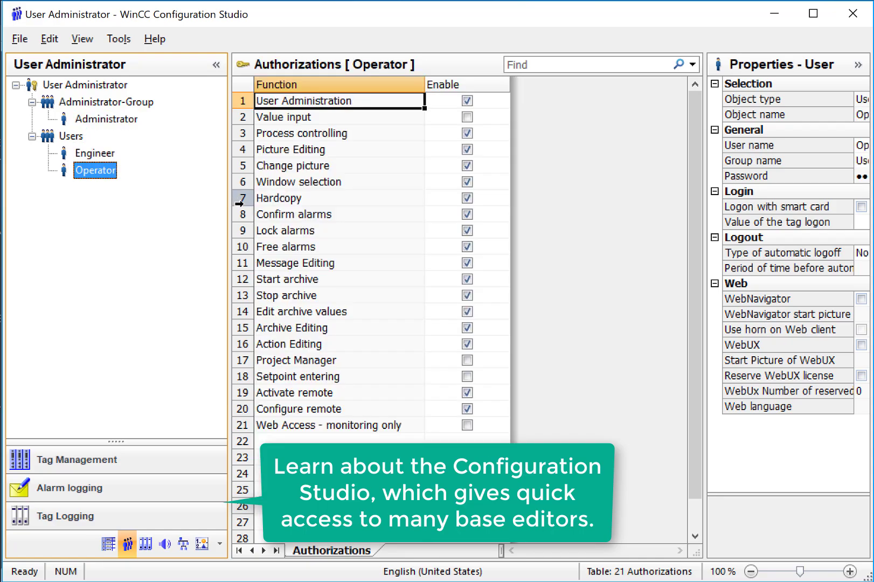
Expand Global Script and open the VBS editor to view the GetPaintColor module
click(16, 183)
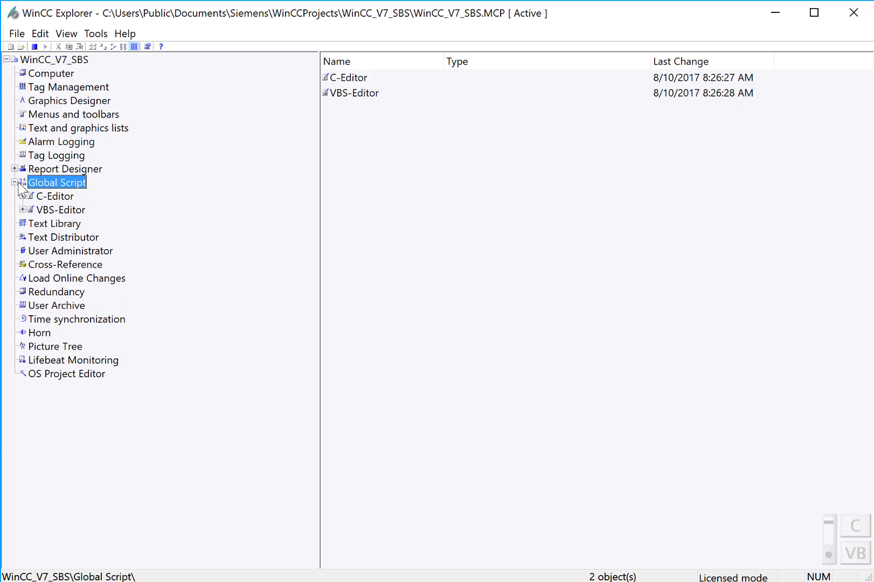
click(55, 210)
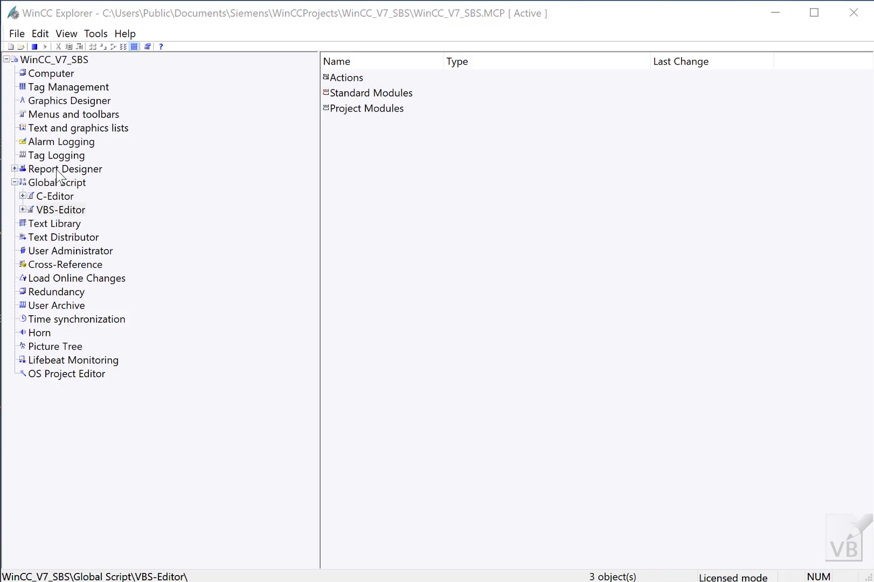
Show the ShiftReport_ENU layout's cover sheet in Report Designer
click(56, 168)
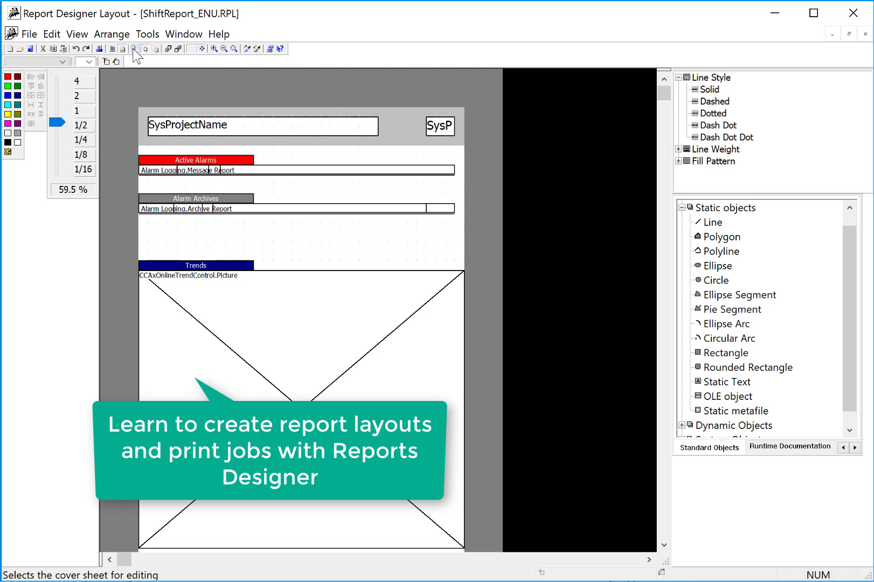
click(134, 48)
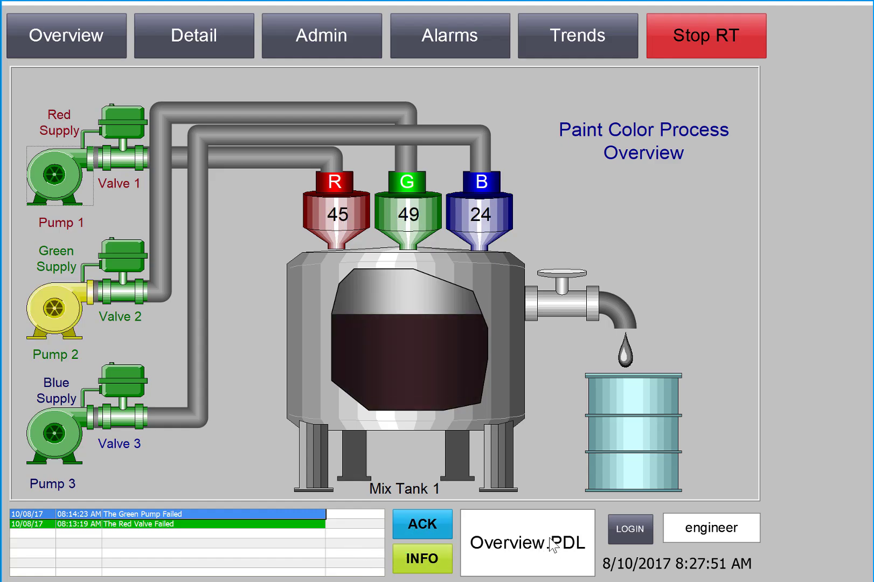
Dismiss the login prompt without logging in and open the red valve popup
click(629, 528)
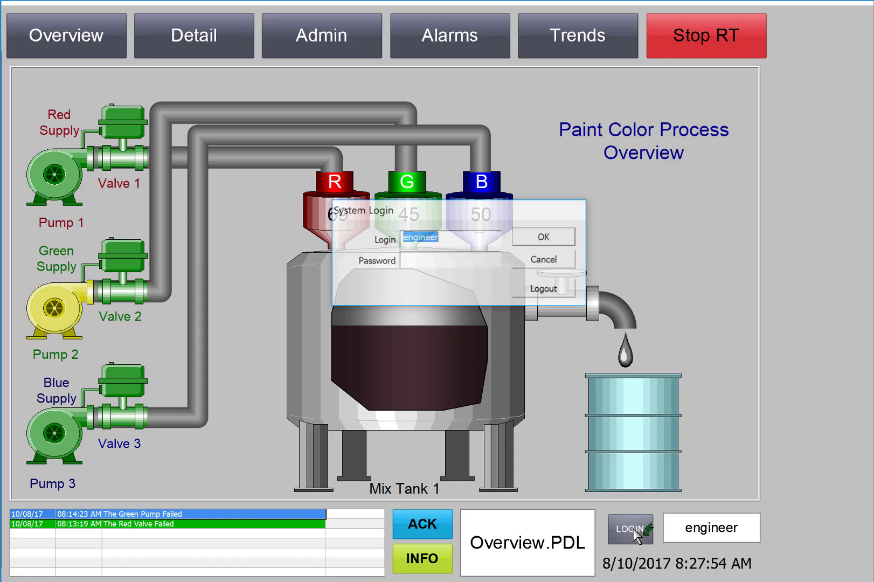
click(543, 261)
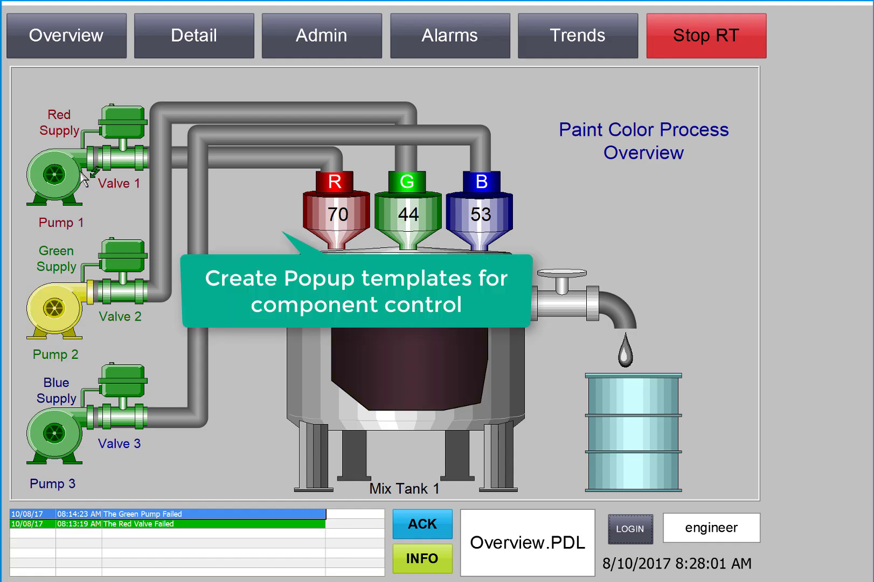
click(115, 139)
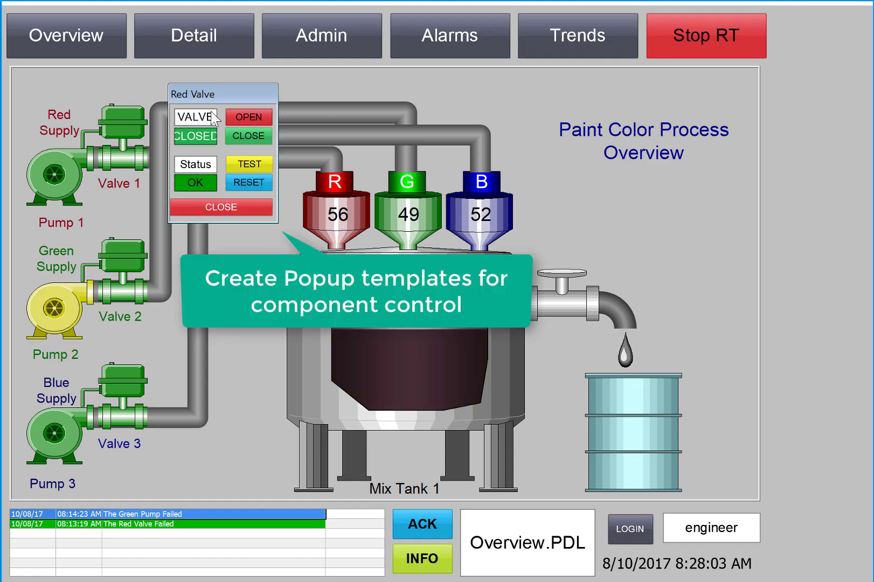
Make the red valve fail with TEST, reset it to OK, then go to Details
click(227, 158)
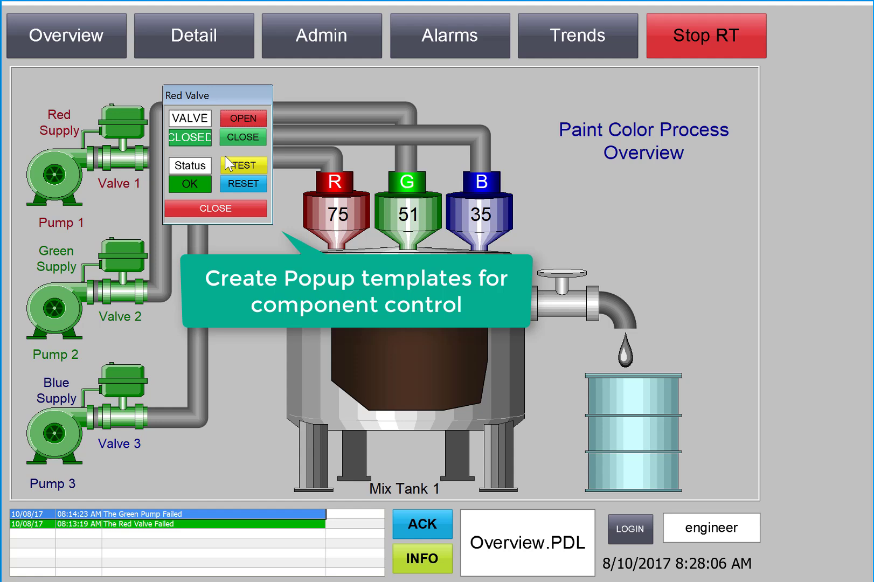
click(240, 164)
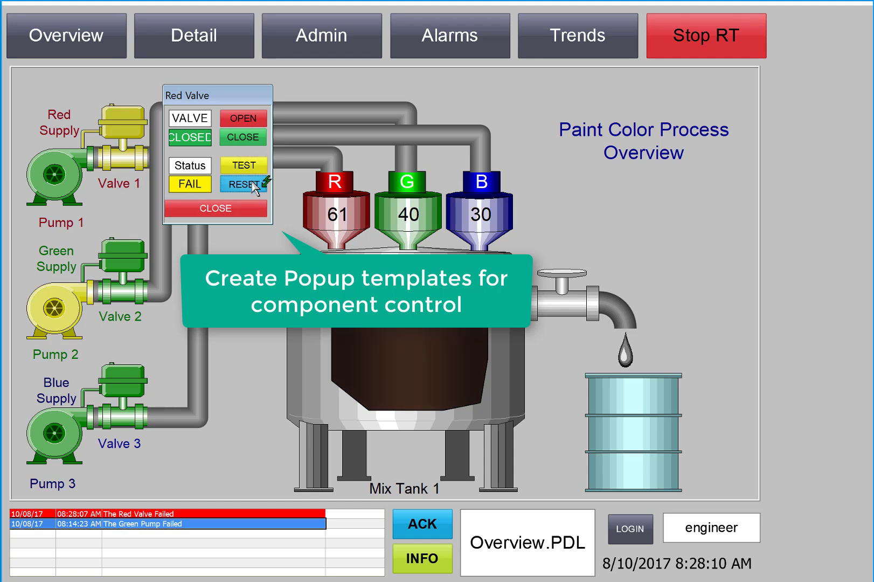
click(252, 185)
click(189, 208)
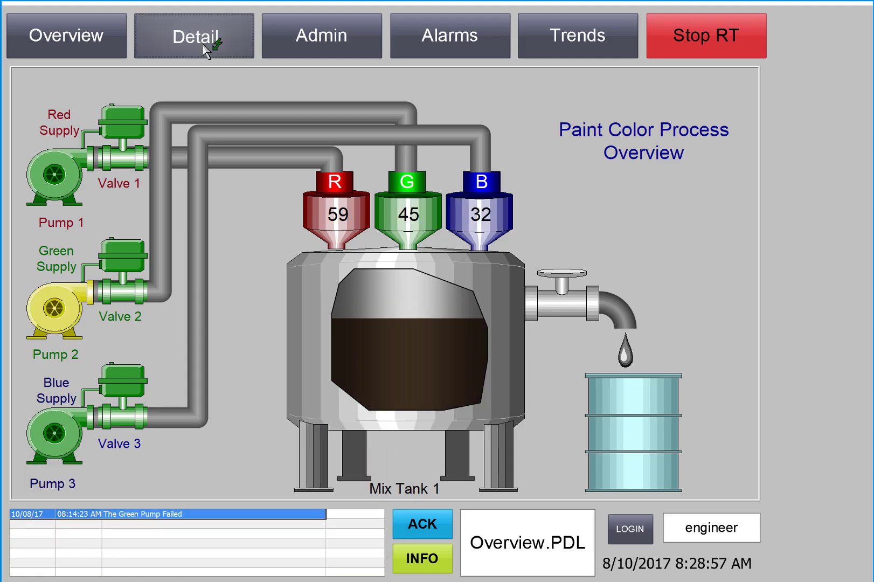
click(205, 39)
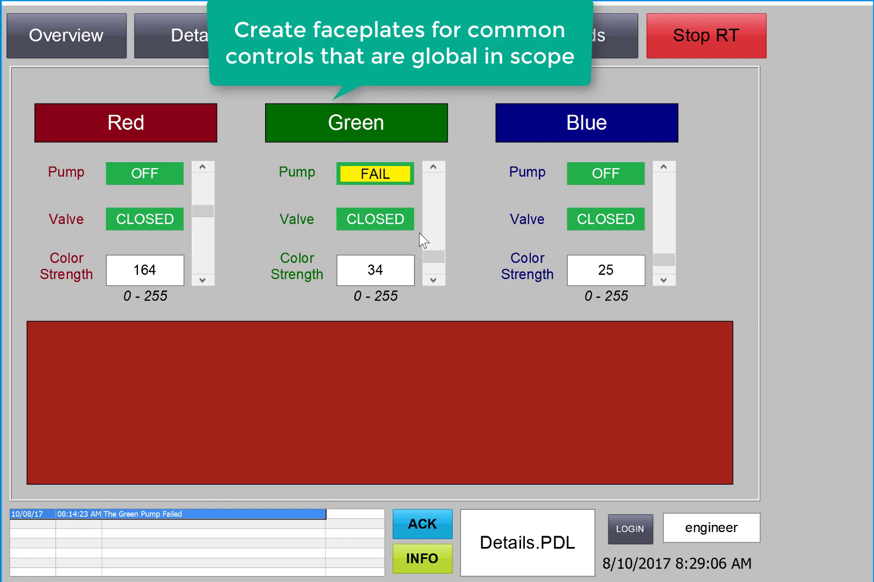
Raise the Green and Blue colour strengths with their scrollbars, then open Admin Functions
drag(433, 253, 432, 223)
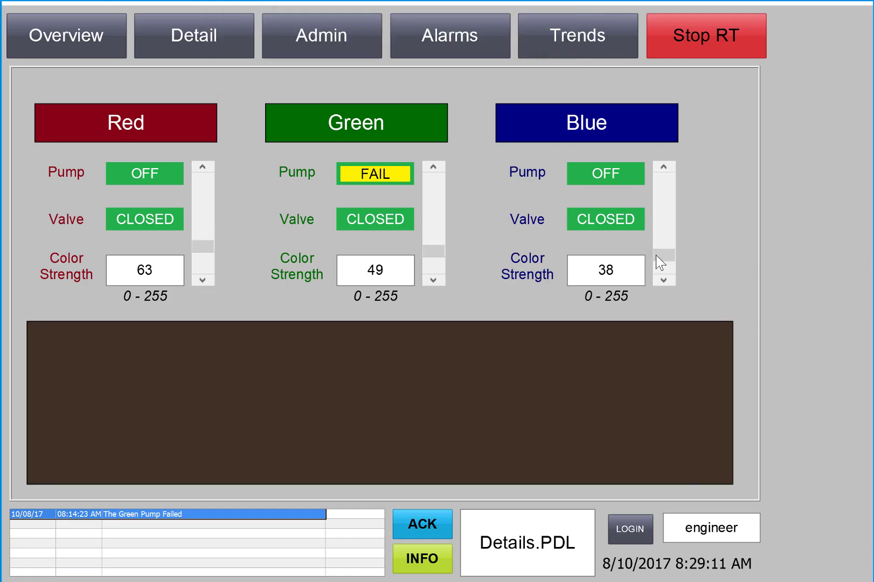
drag(662, 256, 664, 223)
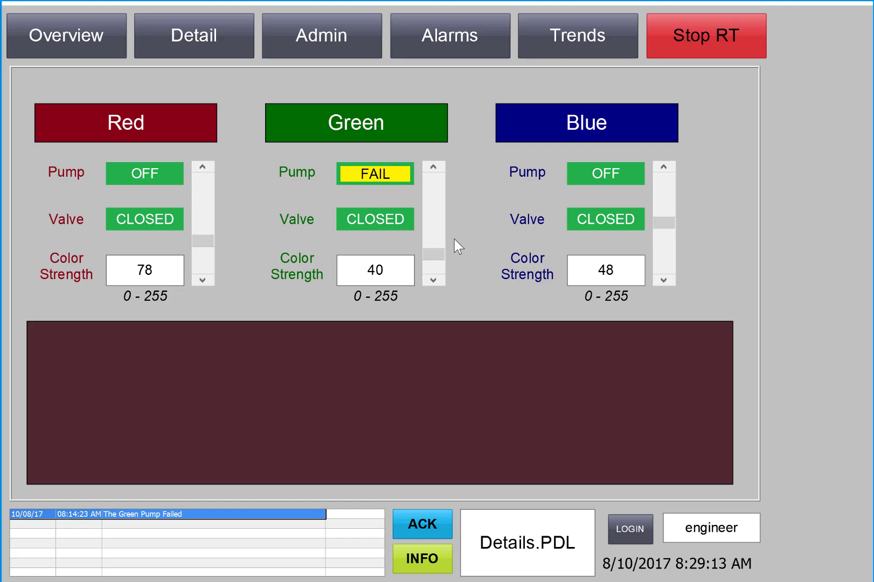
click(343, 33)
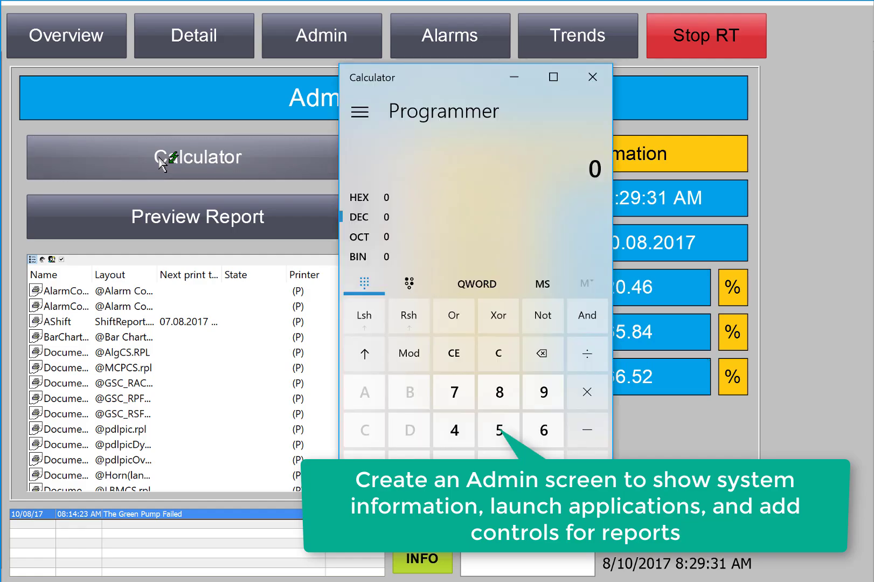
Close the Windows Calculator, returning to the Admin Functions screen
click(595, 74)
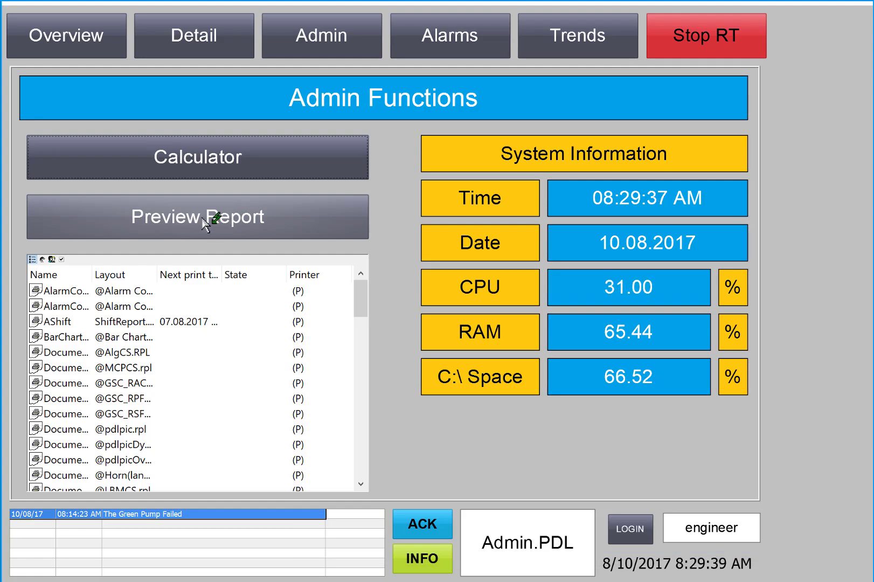
Preview the shift report, page forward to its trend chart, and close the preview
click(206, 222)
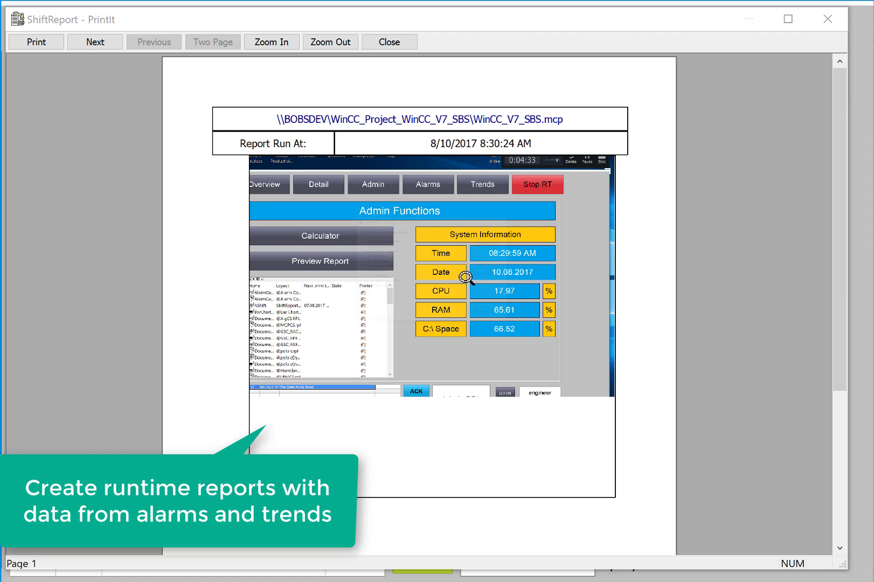
click(90, 39)
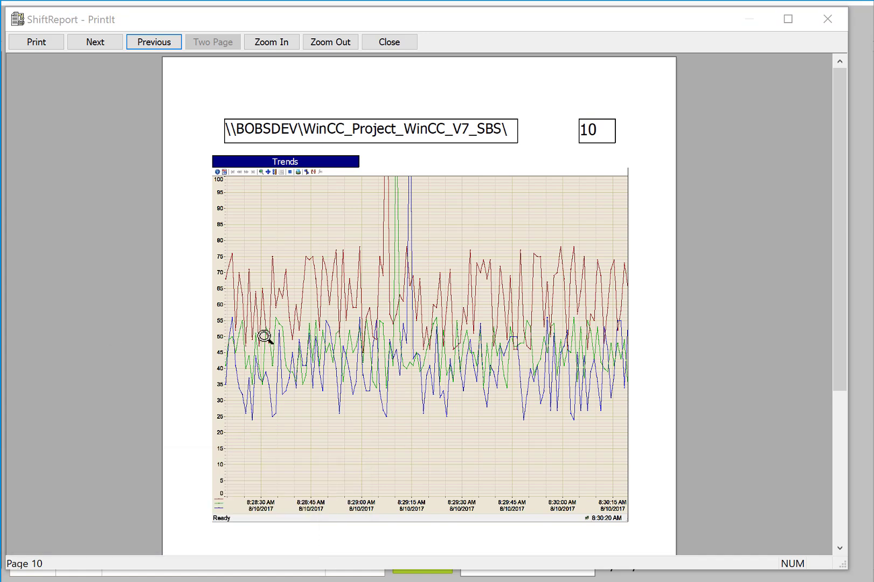
click(828, 19)
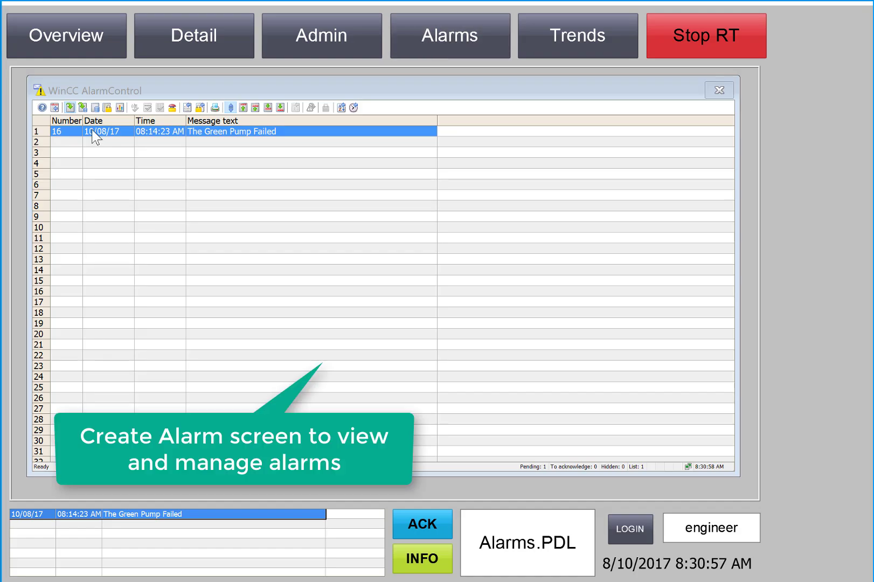
Toggle the historical alarm list and select The Green Pump Failed alarm
click(95, 107)
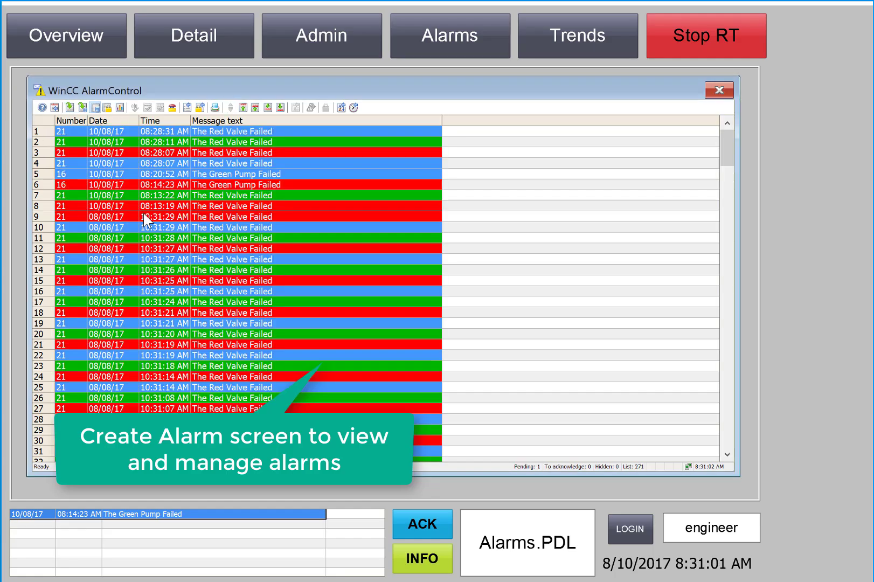
click(70, 109)
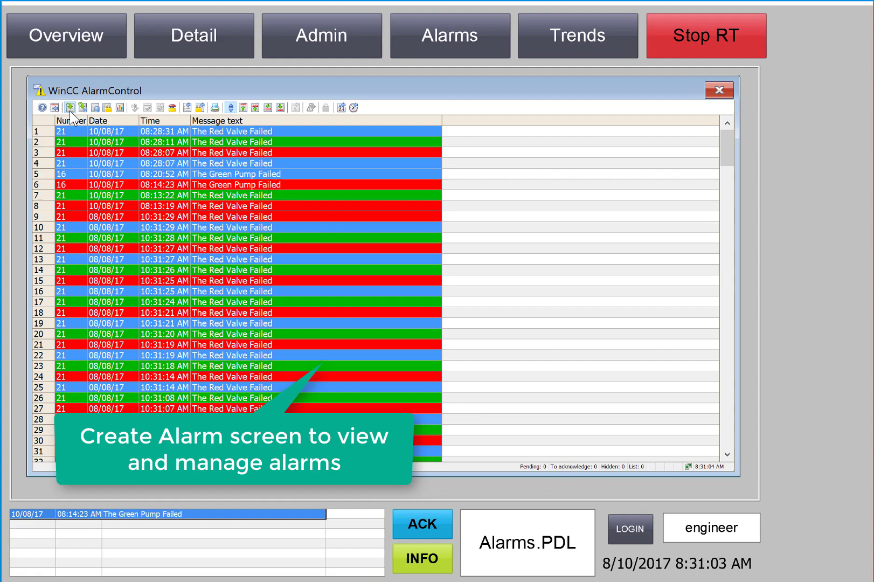
click(115, 131)
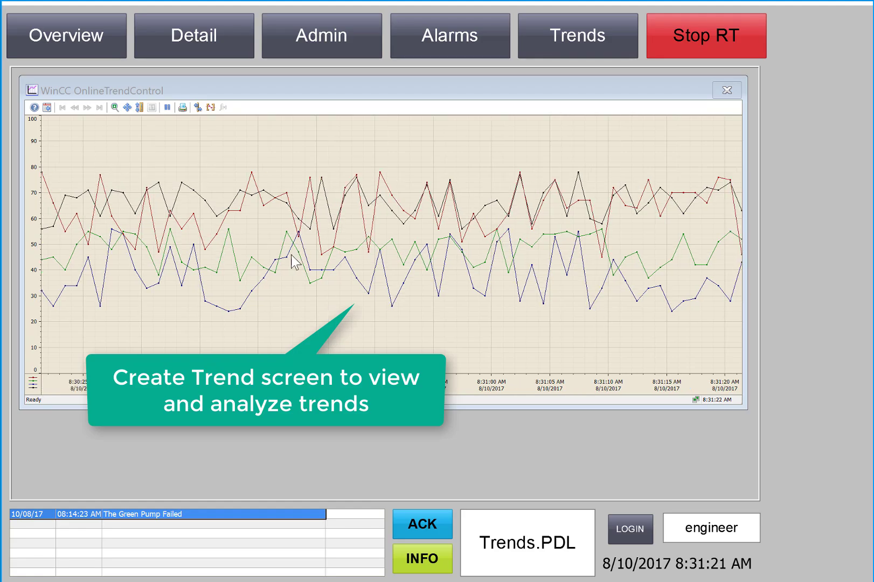
Place a ruler at 8:30:49 and calculate RGB statistics for the range ending 8:31:20
click(198, 108)
drag(333, 332, 283, 336)
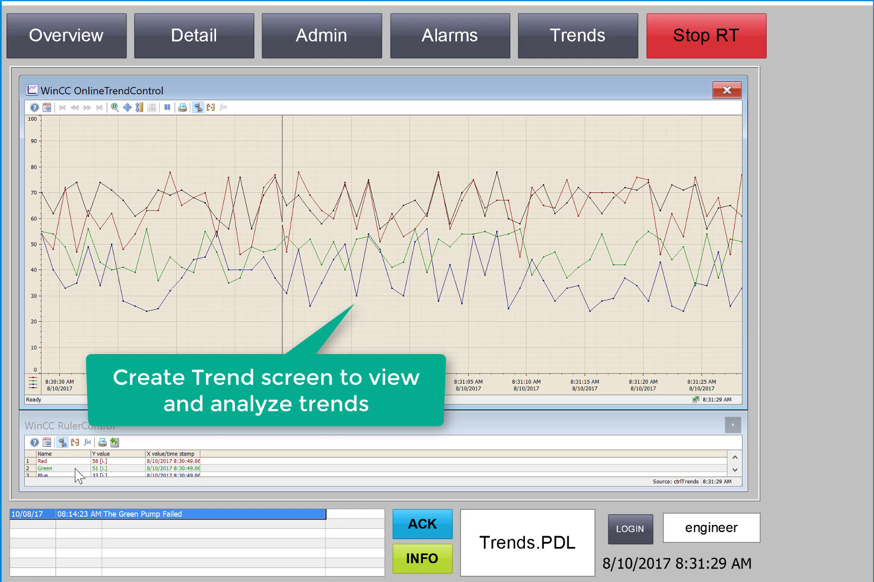
click(210, 107)
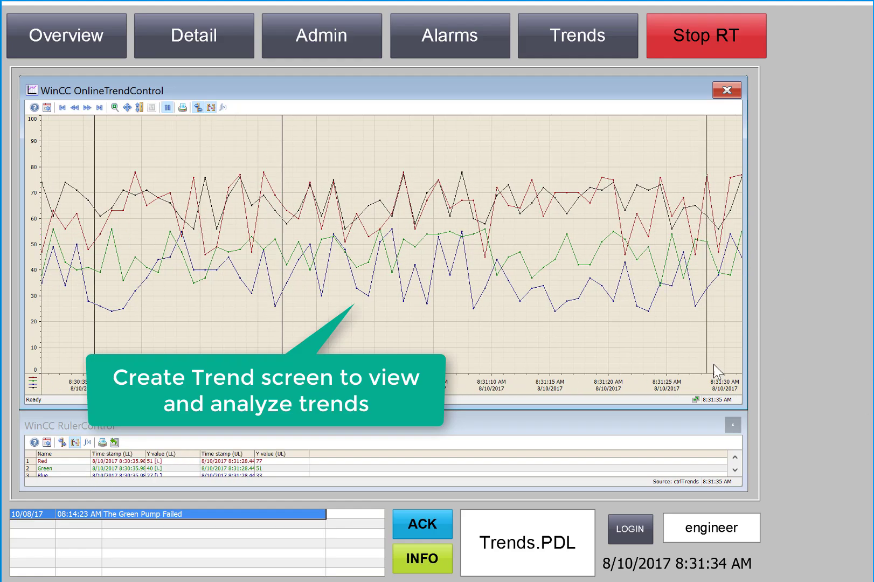
drag(706, 360, 614, 347)
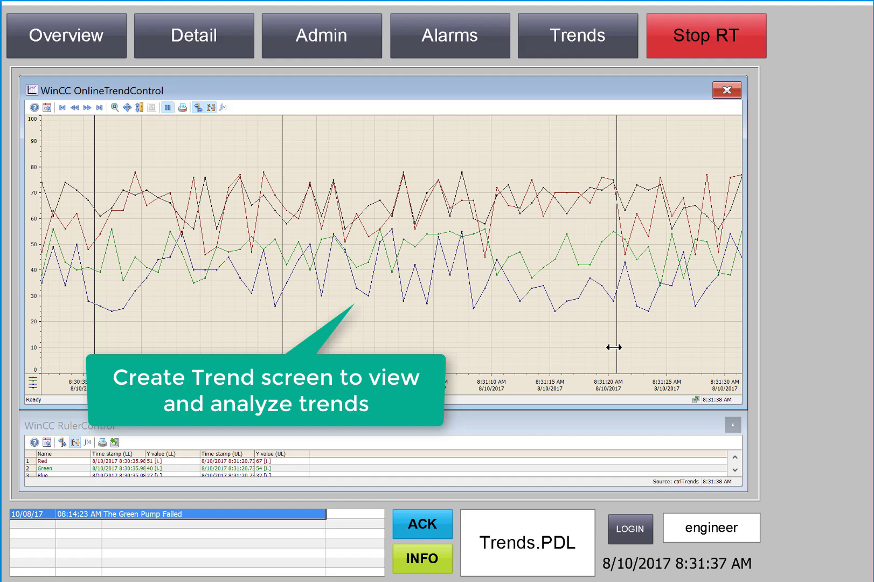
click(223, 108)
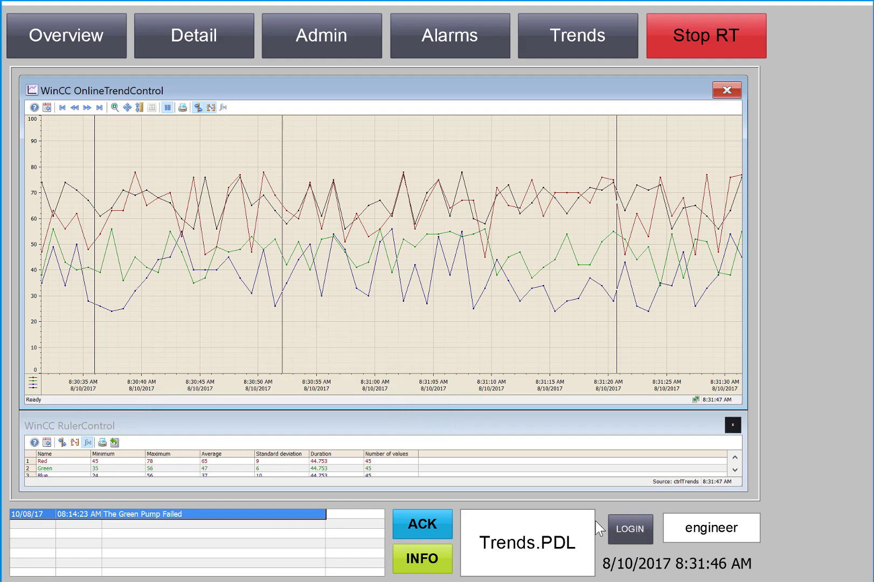
Log in with the operator account and acknowledge the no-authorization message
click(630, 528)
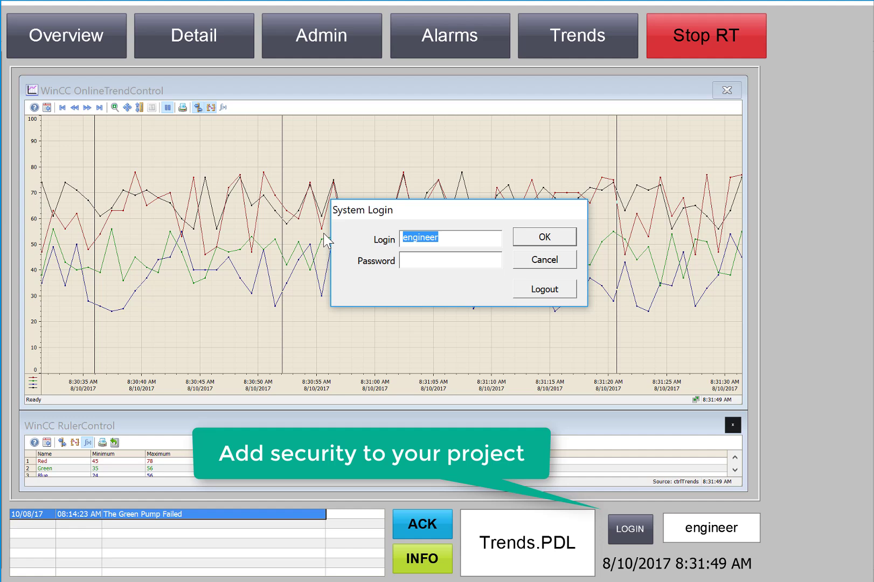
click(520, 265)
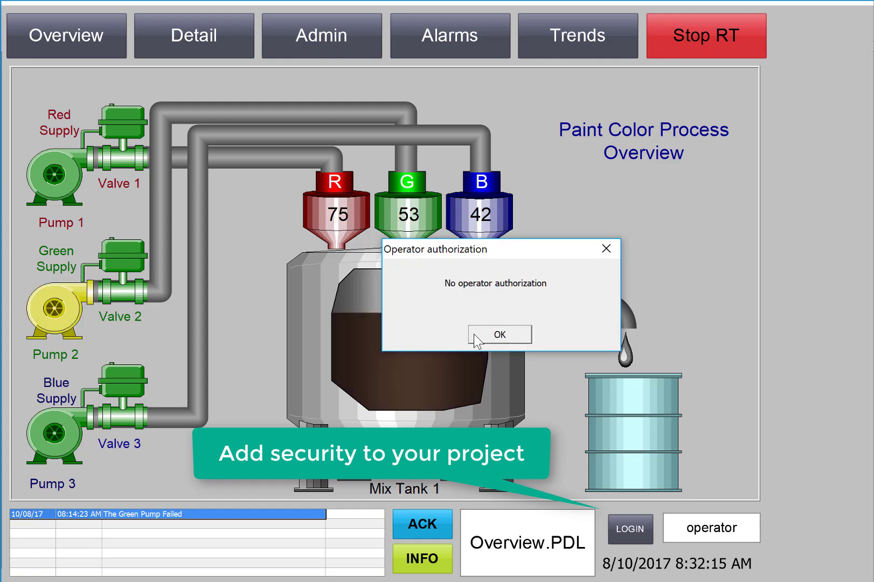
click(500, 334)
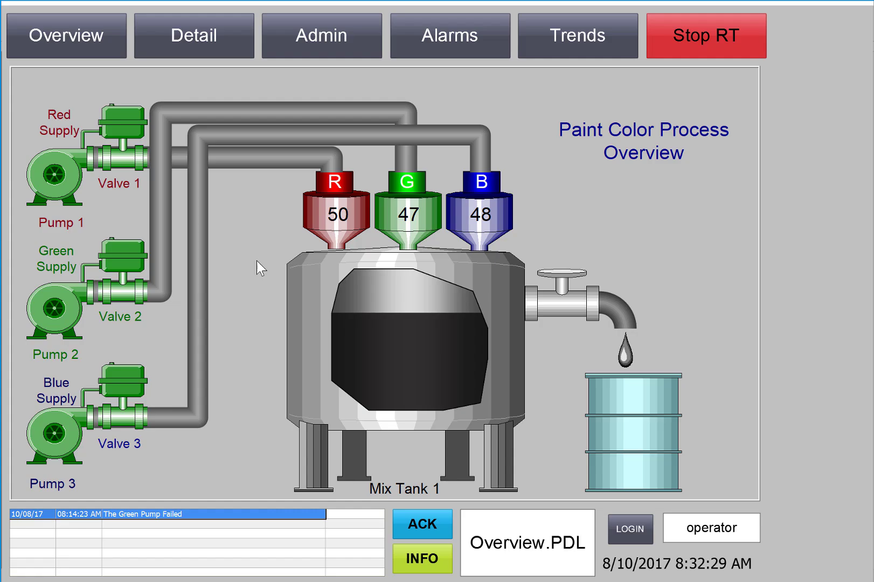